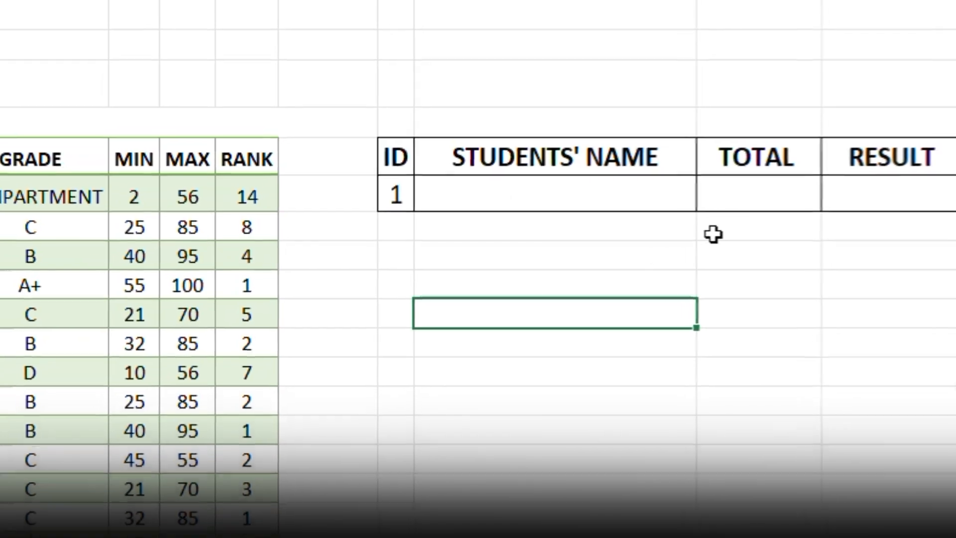
Step: Start a VLOOKUP formula in the empty STUDENTS' NAME cell R7, with the ID cell $Q$7 as the absolute lookup value
click(531, 195)
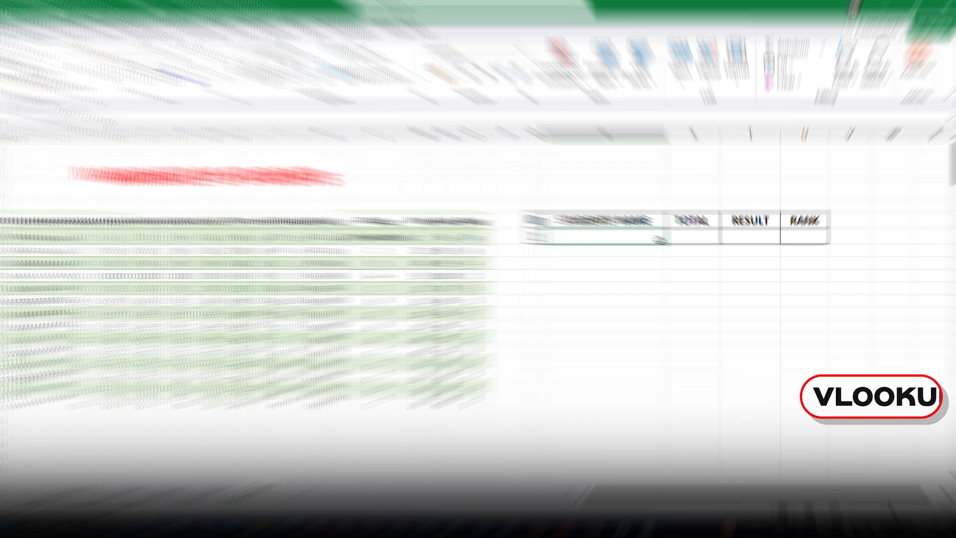
text(=V)
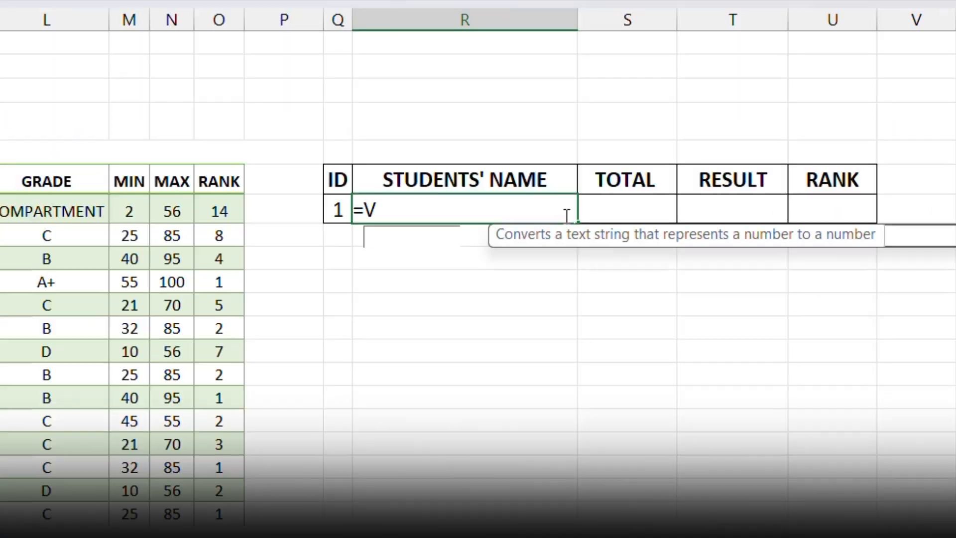
text(LOO)
key(Tab)
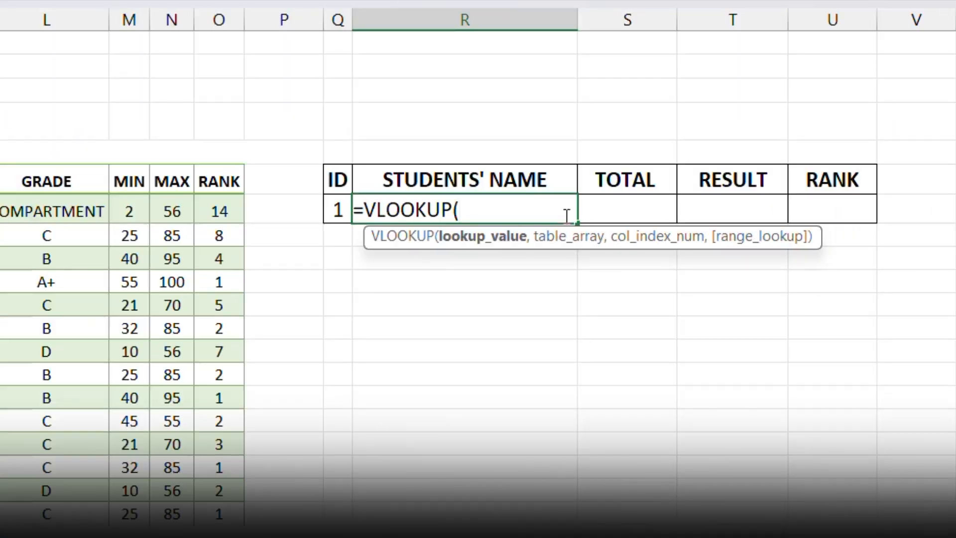
key(Left)
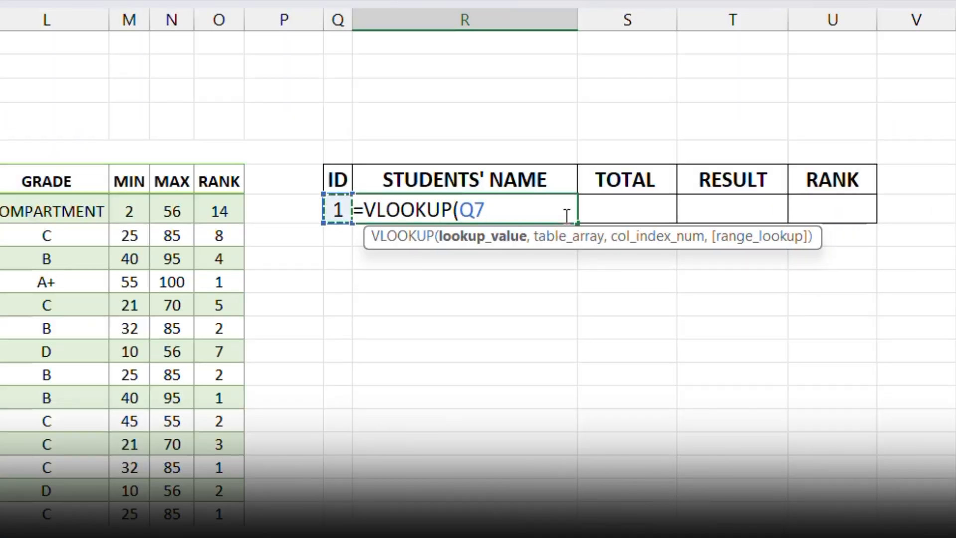
key(F4)
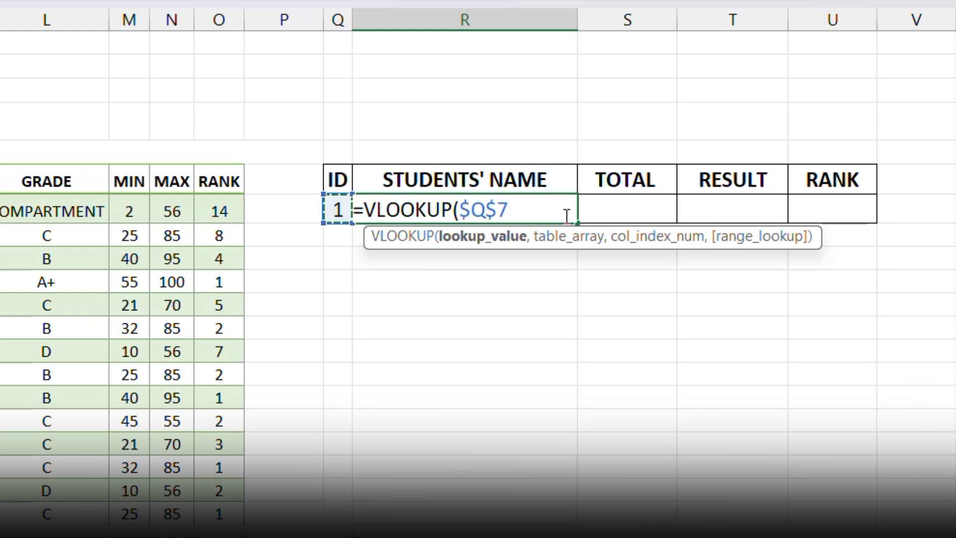
text(,)
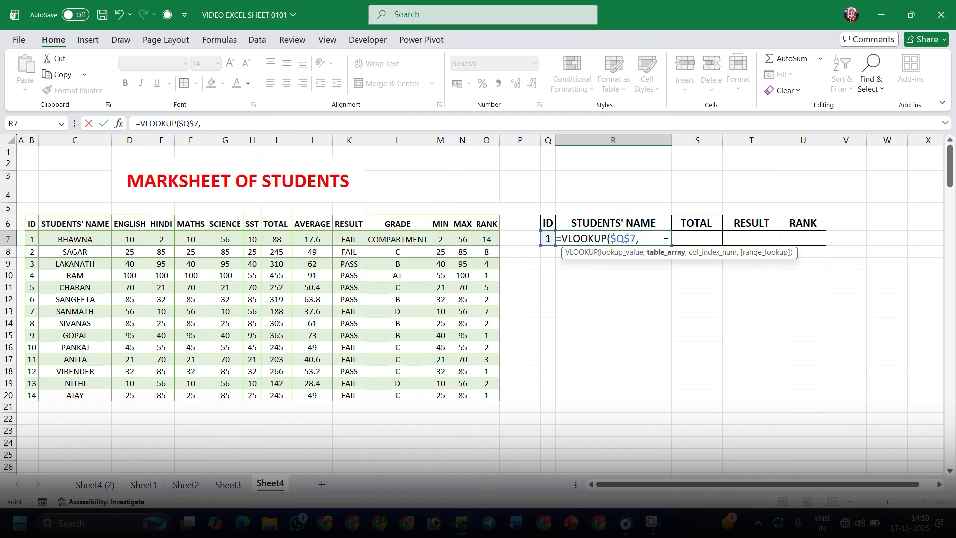
Step: Set the VLOOKUP table array to the marksheet's data rows as the absolute range $B$7:$O$20
key(ctrl+Left)
key(ctrl+Left)
key(ctrl+Left)
key(ctrl+Left)
key(Right)
key(ctrl+shift+Right)
key(ctrl+shift+Down)
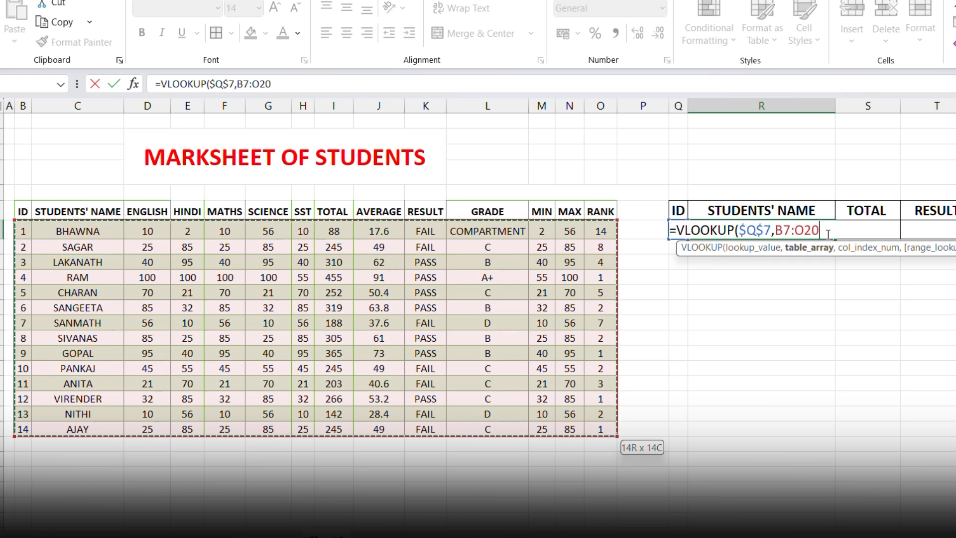
key(F4)
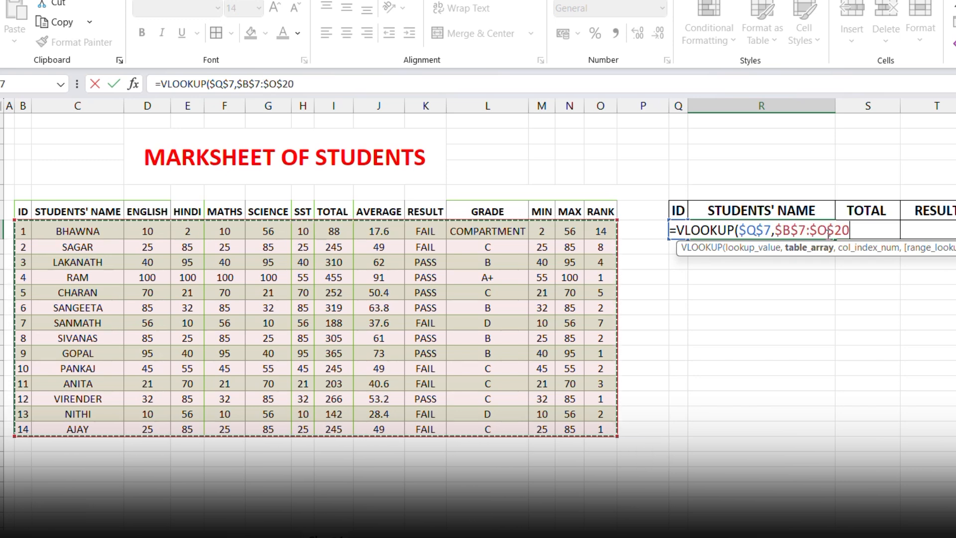
text(,)
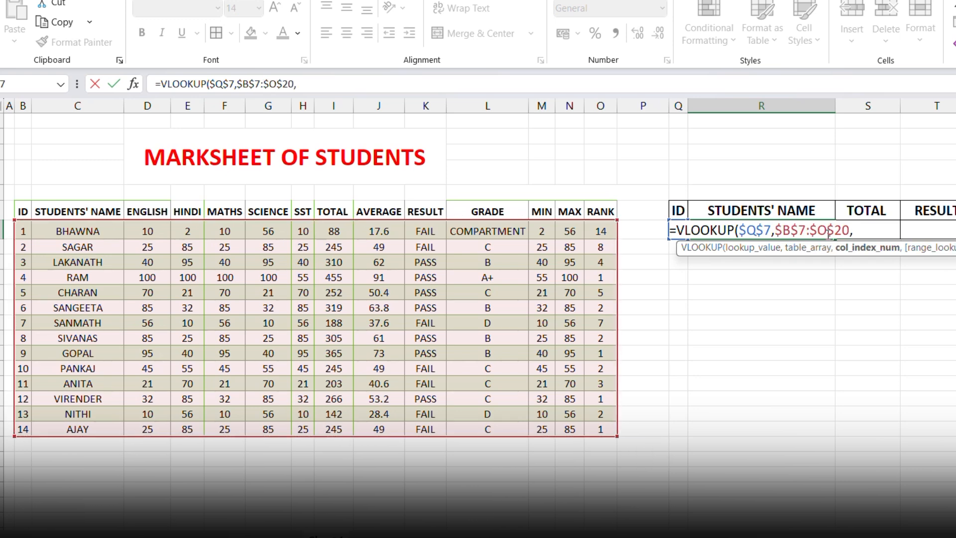
Step: Nest a MATCH function as the column index, with the STUDENTS' NAME header R6 as its relative lookup value
text(MATCH)
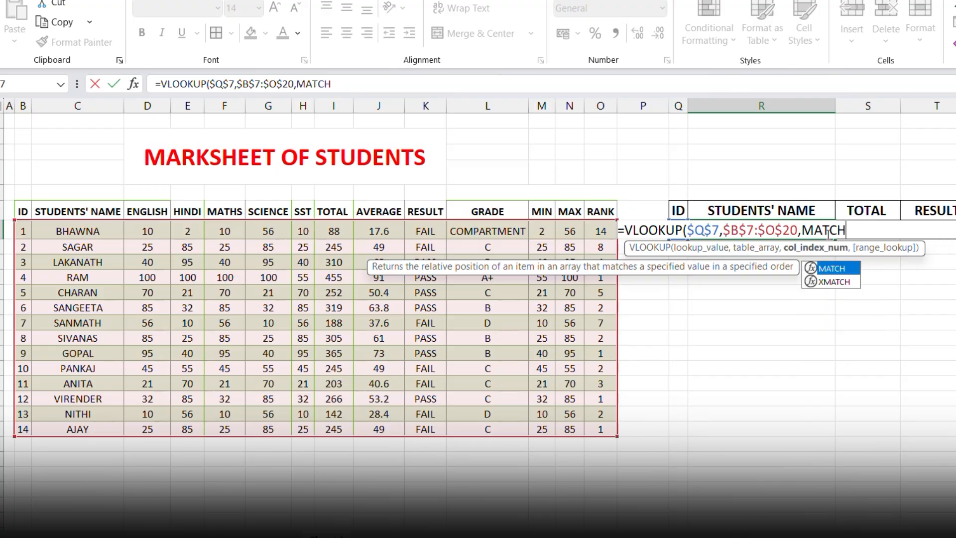
text(()
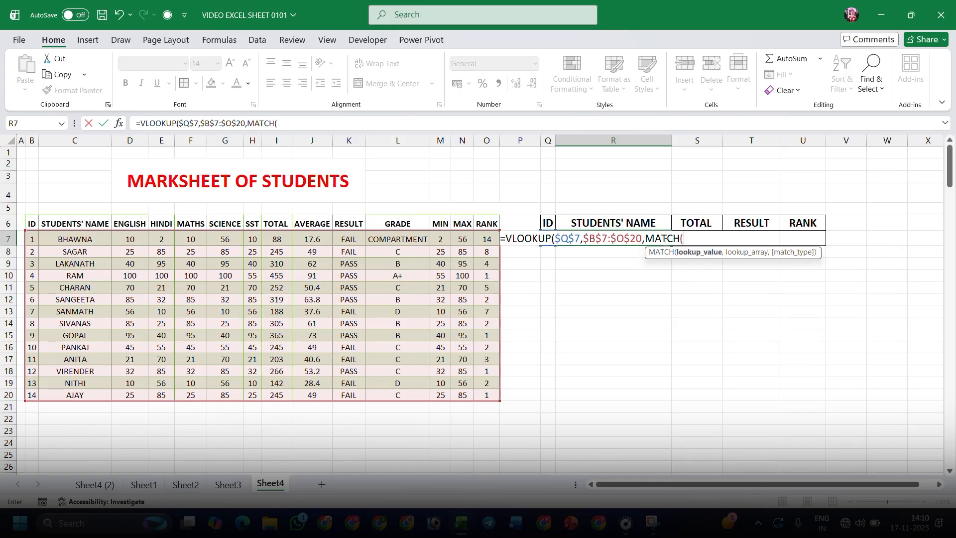
key(Up)
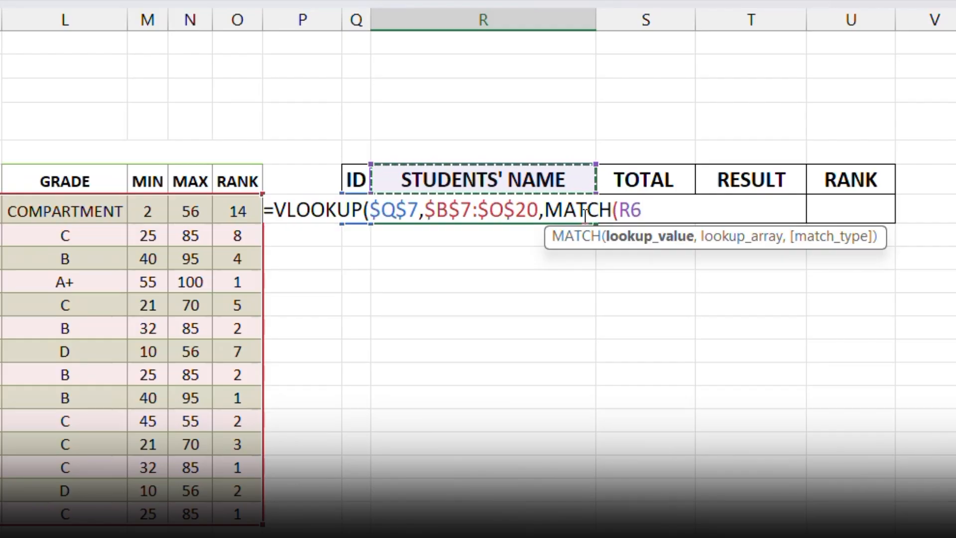
text(,)
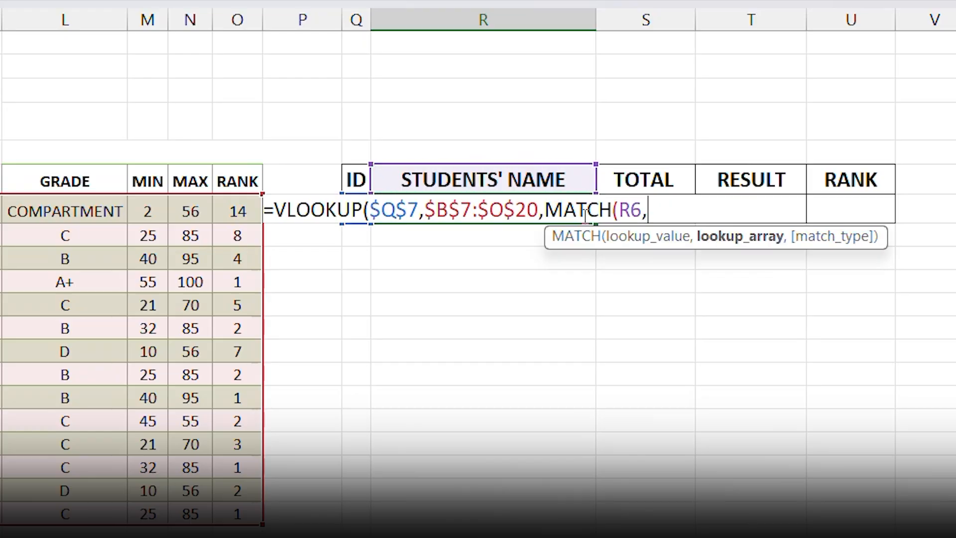
Step: Give MATCH the absolute header range $B$6:$O$6 with match type 0, and complete the VLOOKUP with range lookup 0
key(Home)
key(Up)
key(Right)
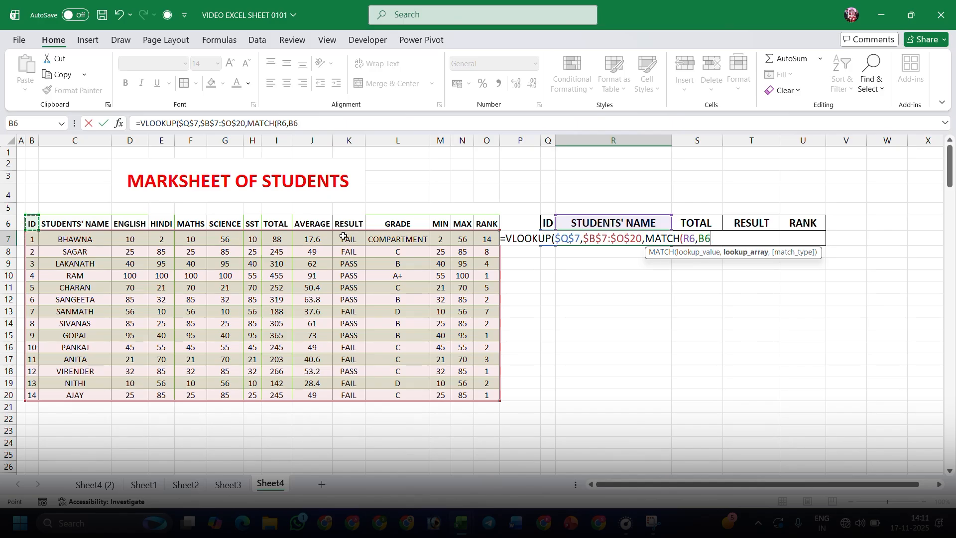
key(ctrl+shift+Right)
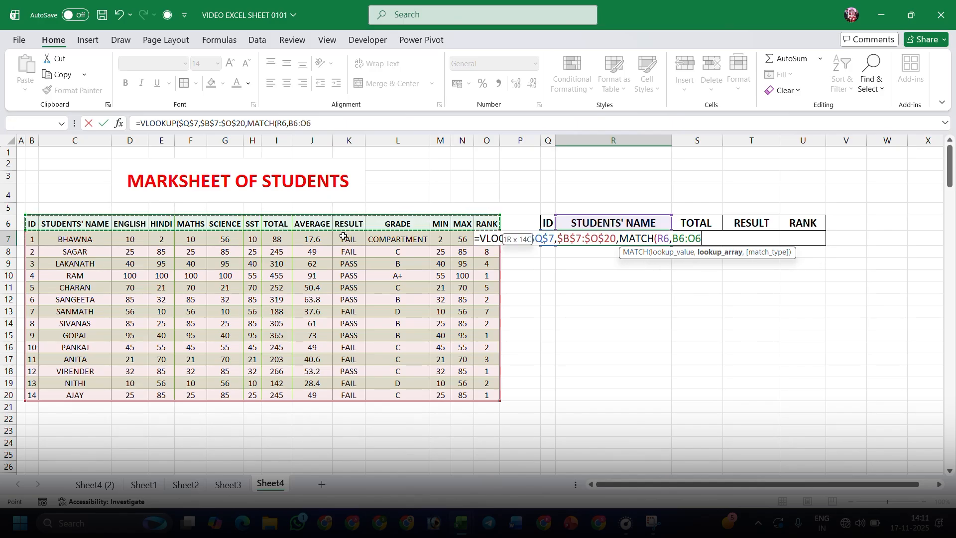
key(F4)
text(,)
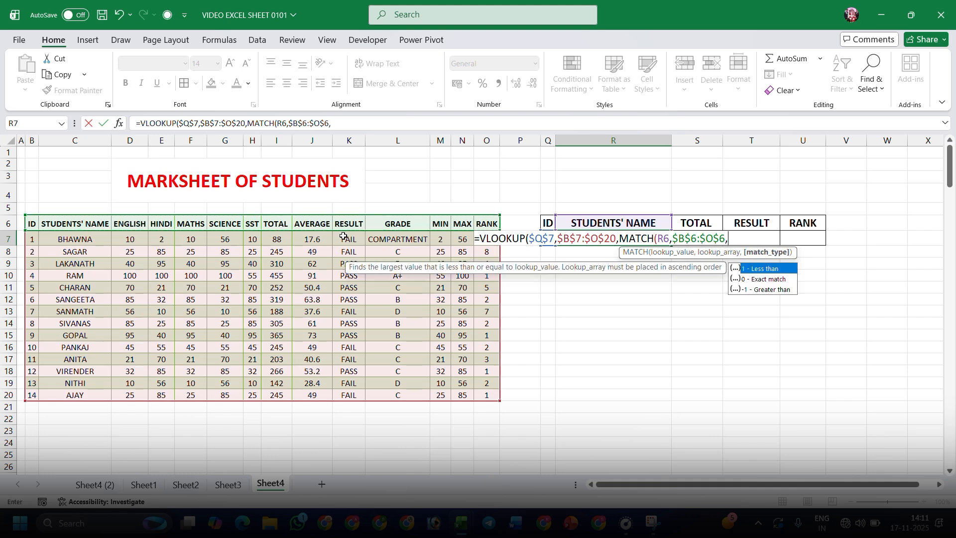
text(0))
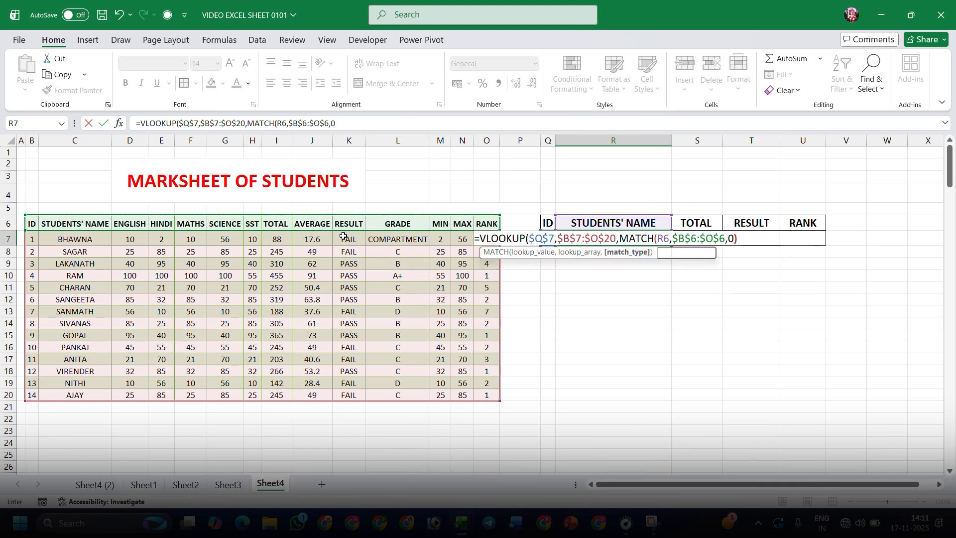
text(,0))
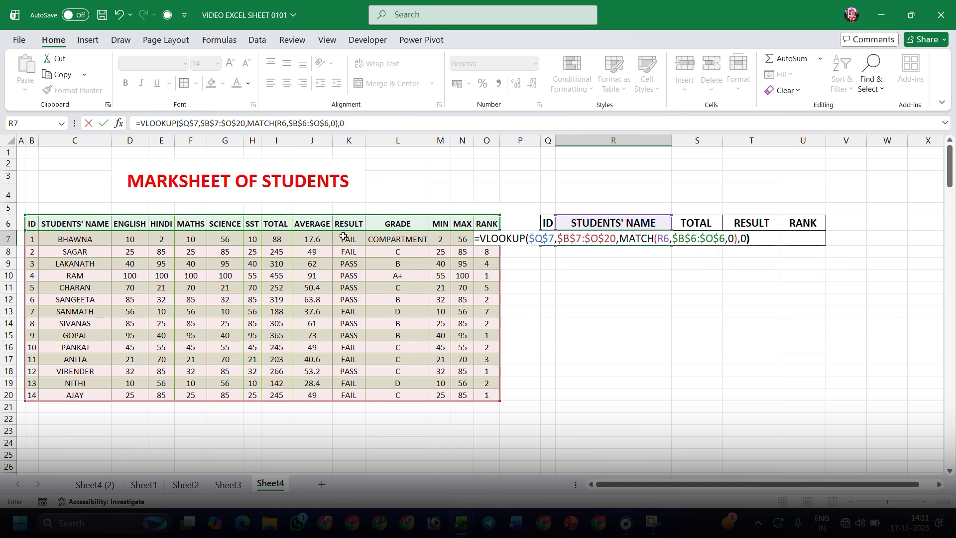
key(Return)
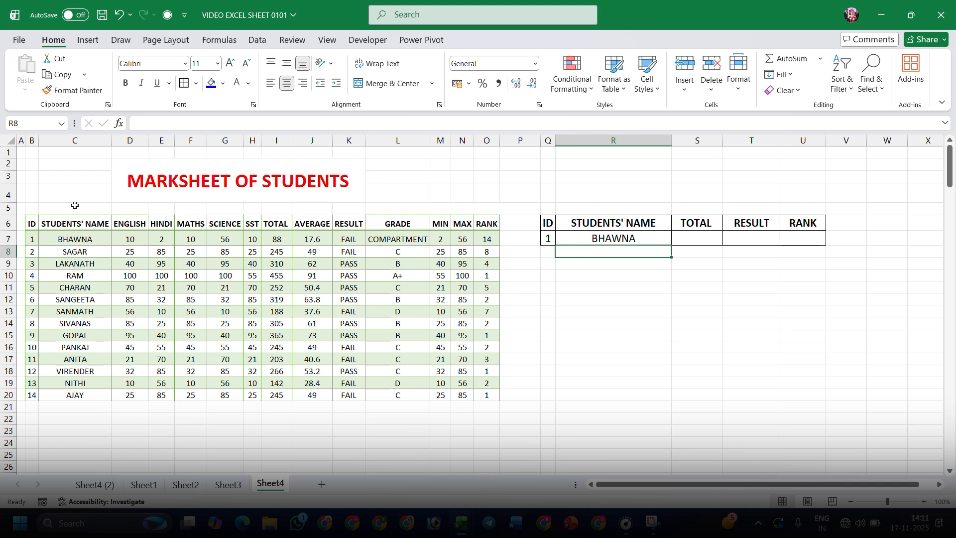
Step: Test the name lookup by setting the ID in Q7 to 5, and set it back to 1
click(548, 238)
text(1)
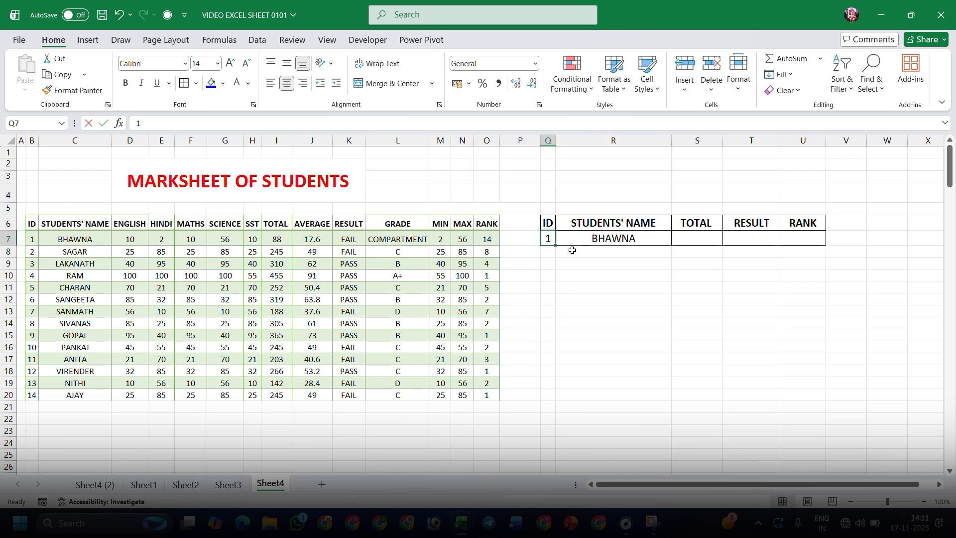
key(BackSpace)
text(5)
key(Return)
double_click(549, 239)
key(BackSpace)
text(1)
key(Return)
click(697, 235)
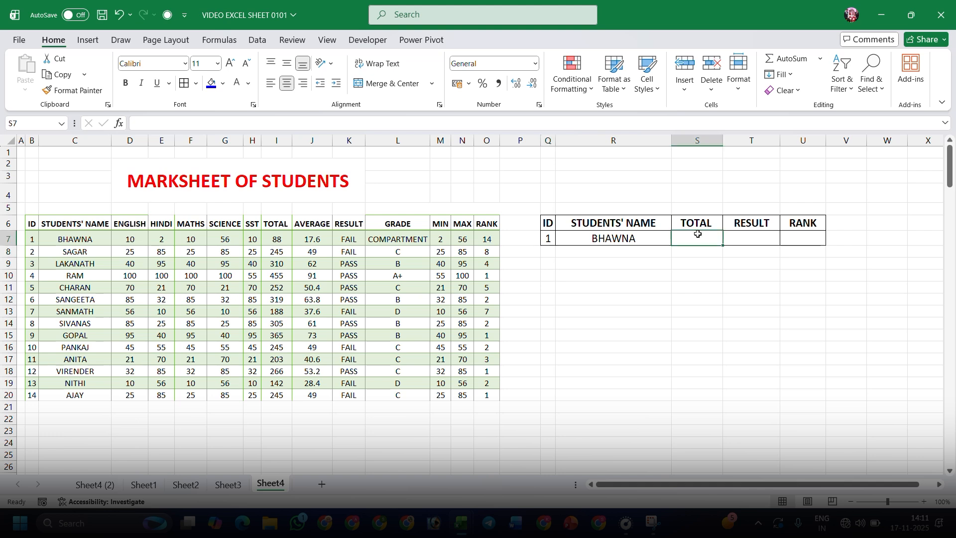
click(748, 234)
click(797, 234)
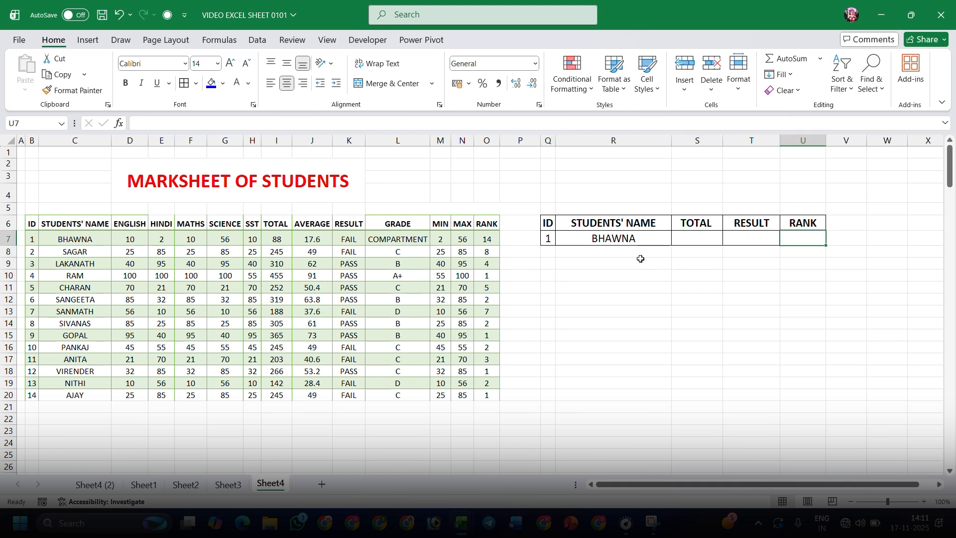
click(624, 243)
click(700, 264)
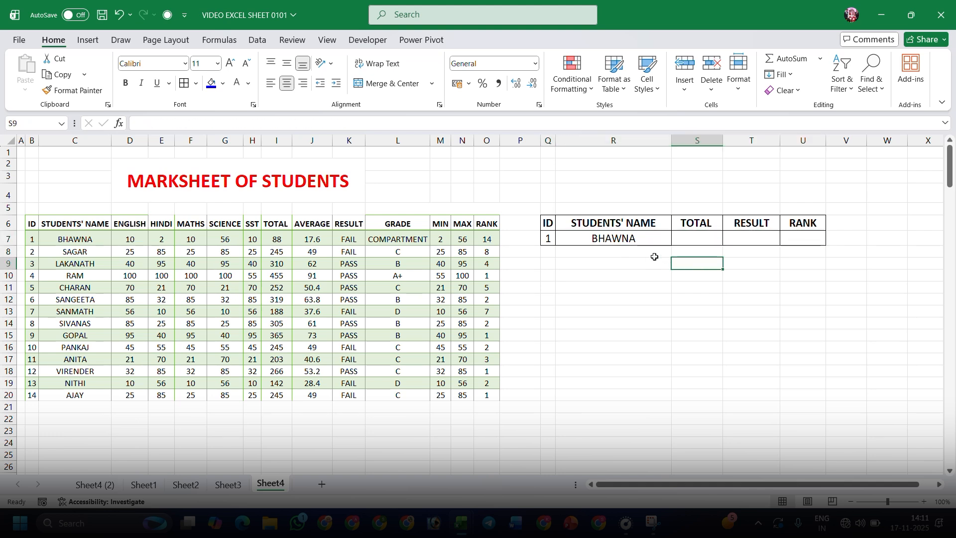
Step: Fill the lookup formula from R7 across the TOTAL, RESULT and RANK cells S7:U7
click(619, 239)
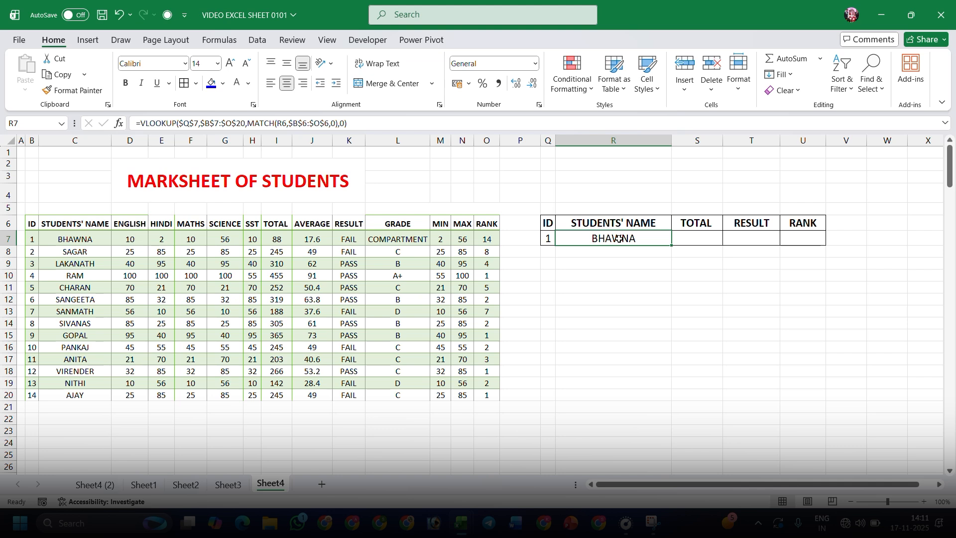
key(shift+Right)
key(shift+Right)
key(shift+Right)
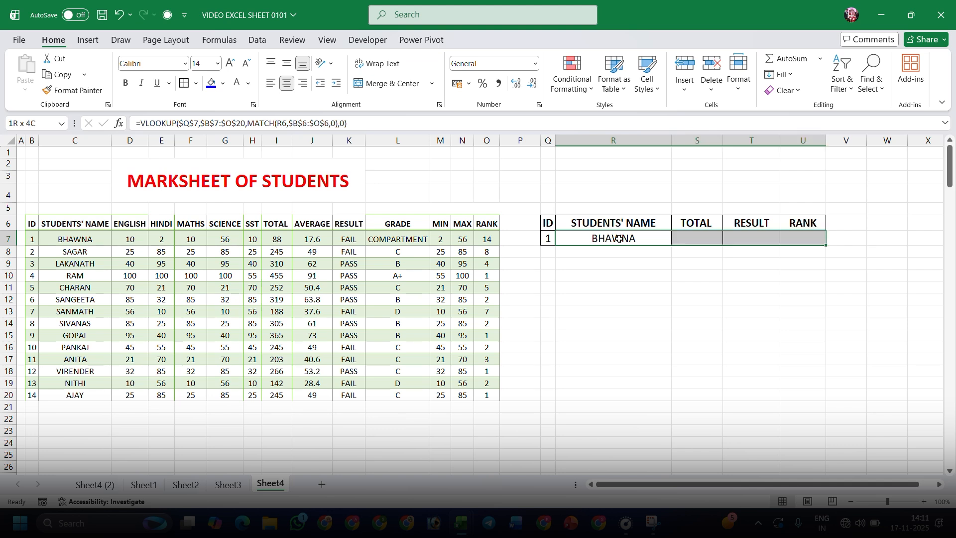
key(ctrl+r)
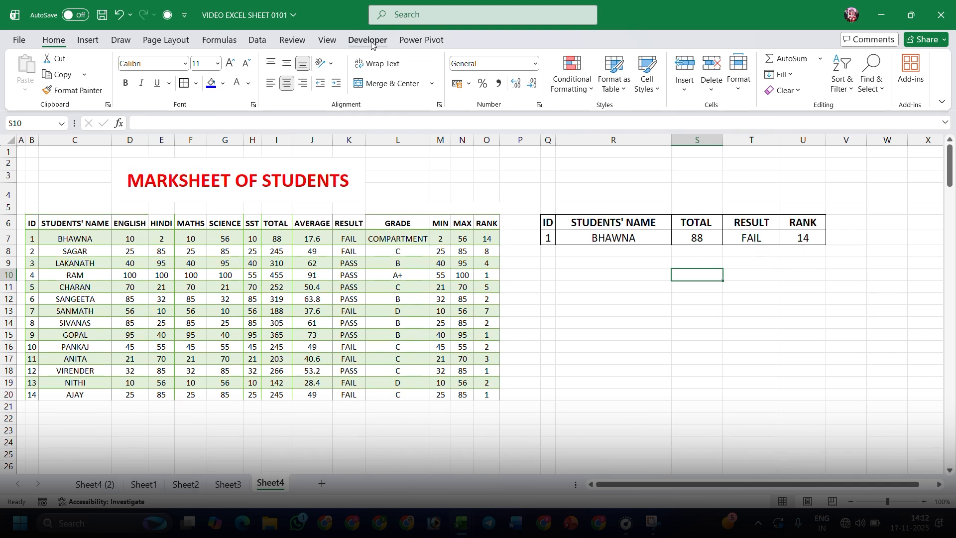
Step: Toggle the Developer entry off and on in the Customize Ribbon options, and cancel the dialog
click(368, 40)
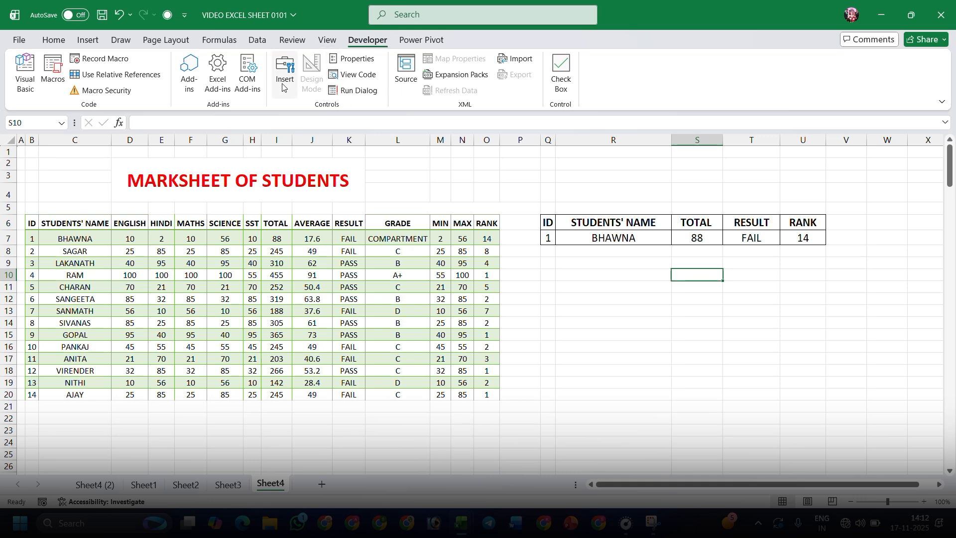
click(19, 41)
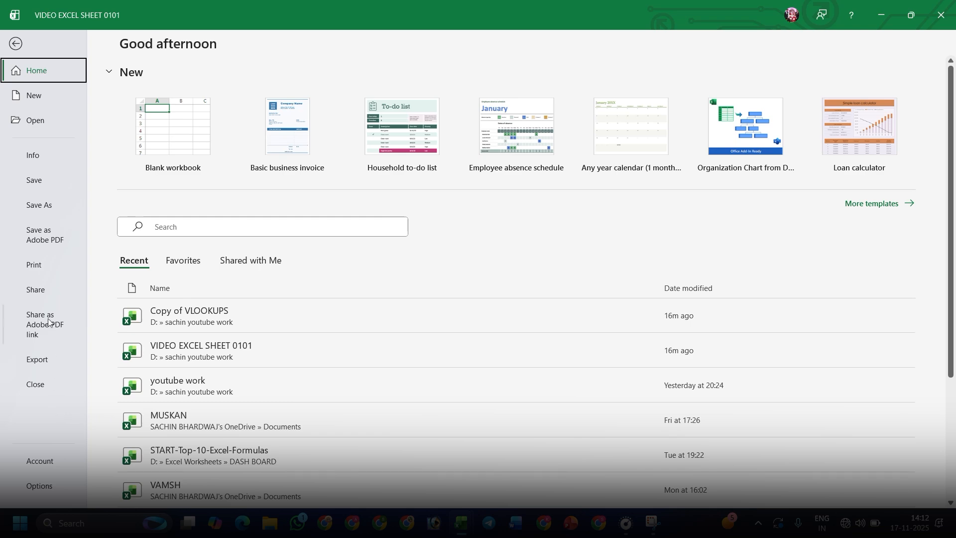
click(40, 486)
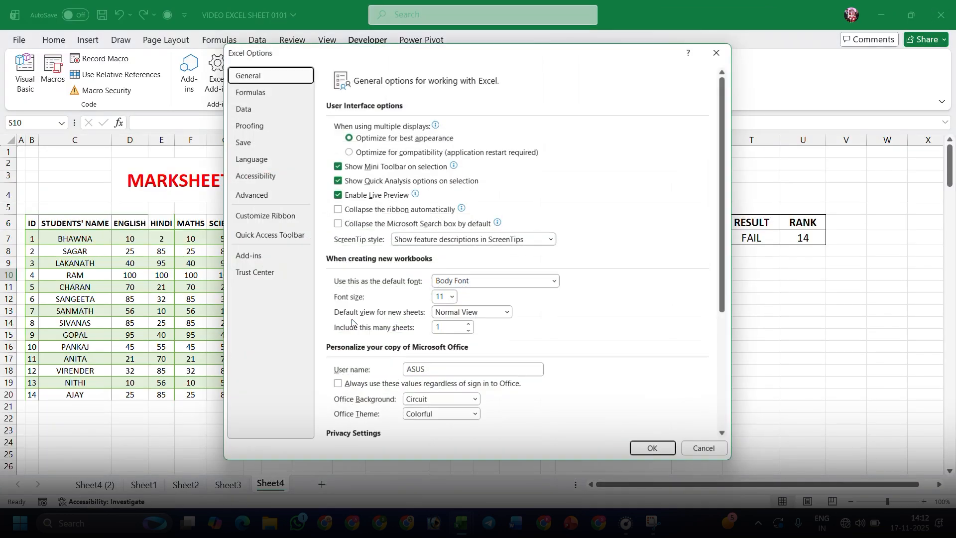
click(262, 222)
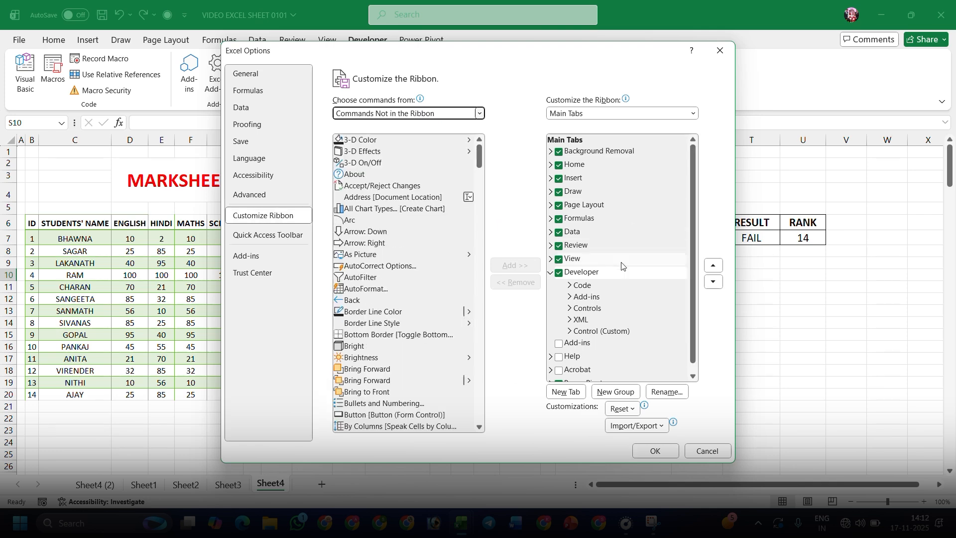
click(561, 276)
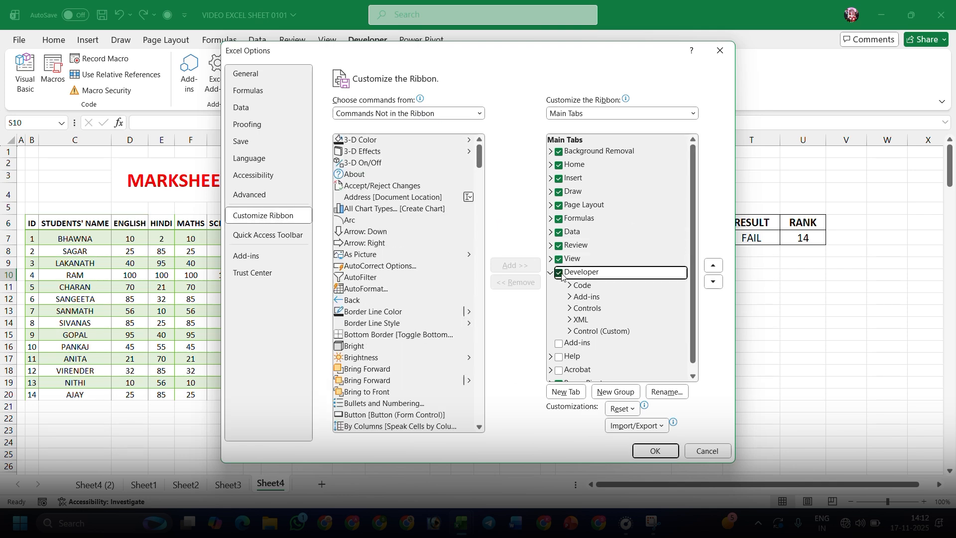
click(559, 272)
click(559, 273)
click(704, 451)
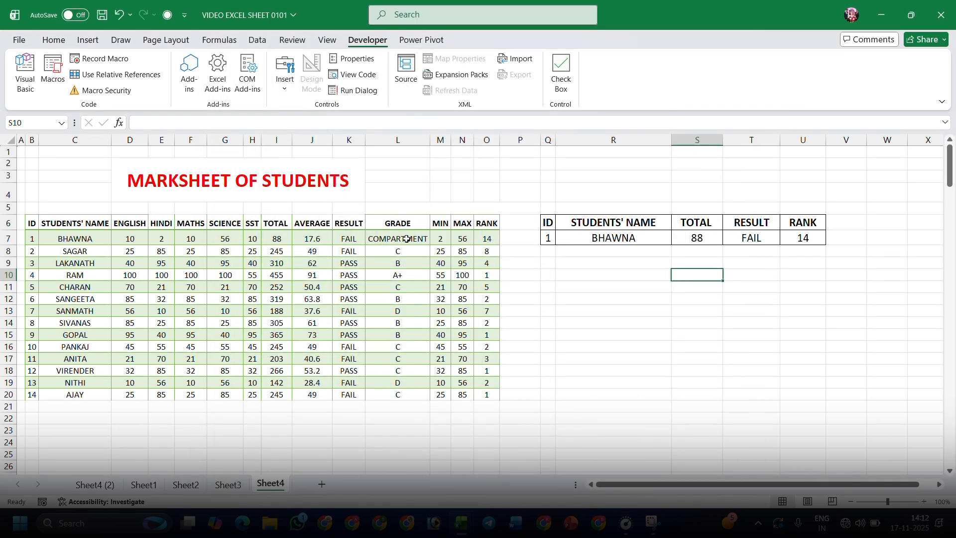
Step: Insert a spin button form control below the lookup table's TOTAL column, spanning about rows 10 to 16
click(286, 93)
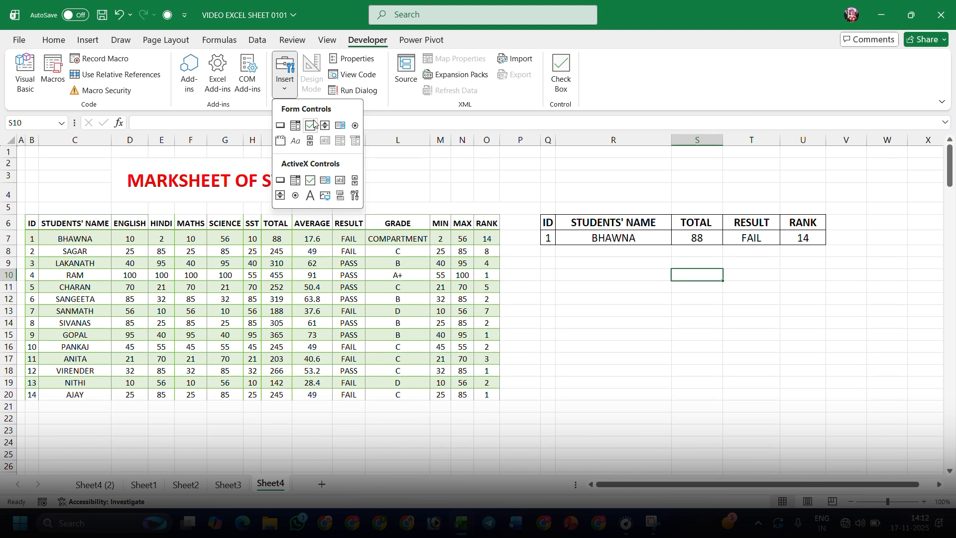
click(326, 130)
drag(662, 270, 742, 357)
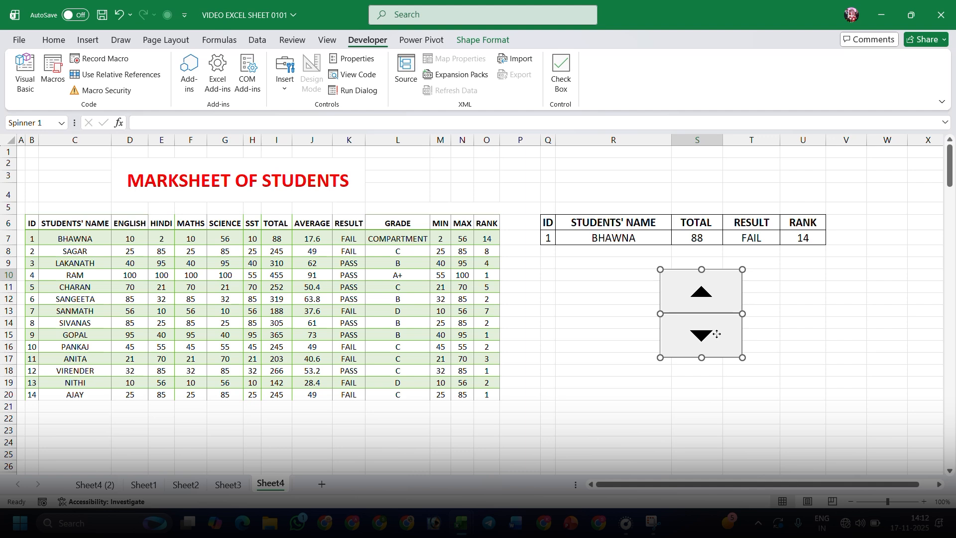
Step: Link the spin button to cell Q7 and set its maximum value to 14 in the control's format settings
right_click(717, 334)
click(761, 453)
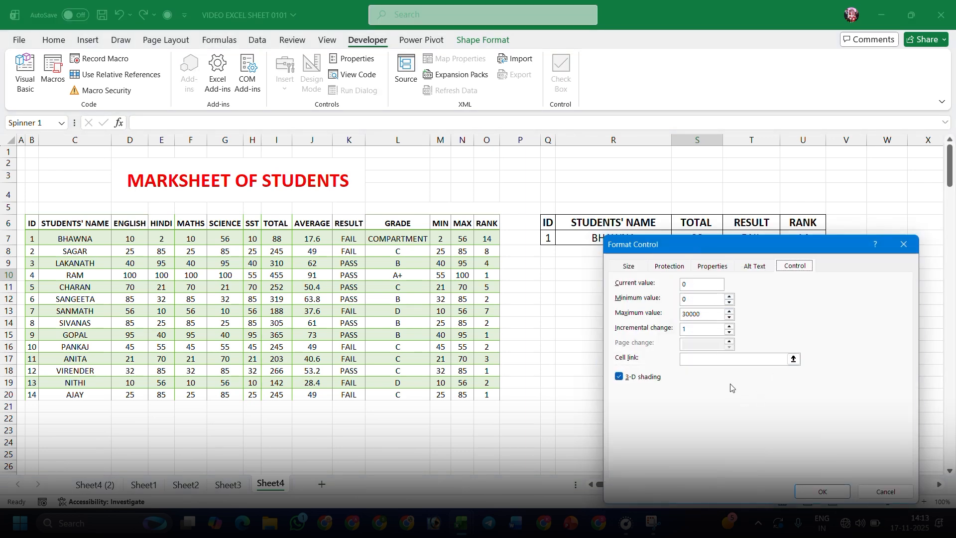
click(777, 359)
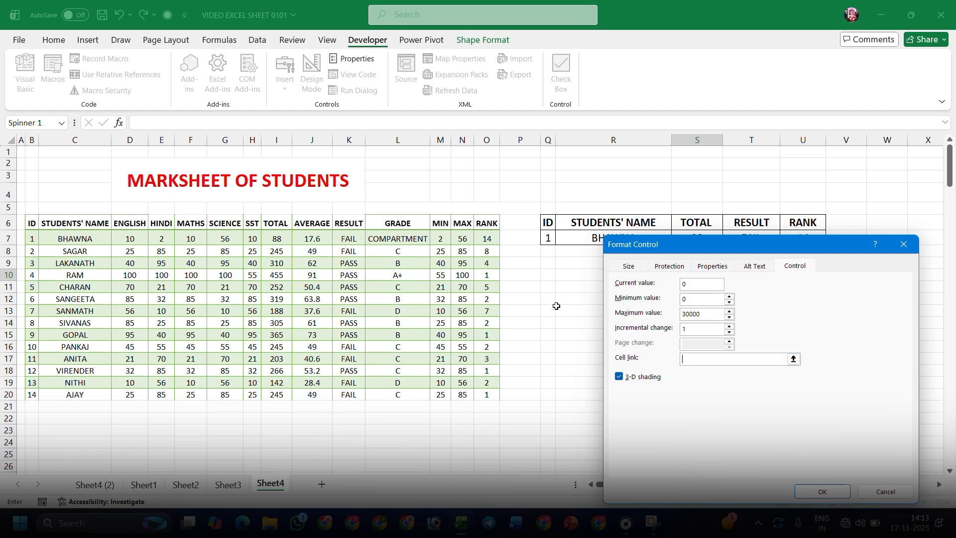
click(547, 237)
drag(695, 299, 677, 301)
drag(702, 314, 665, 317)
text(14)
click(822, 492)
Step: Test the spin button by stepping the ID in Q7 up and down, ending at 5
click(717, 303)
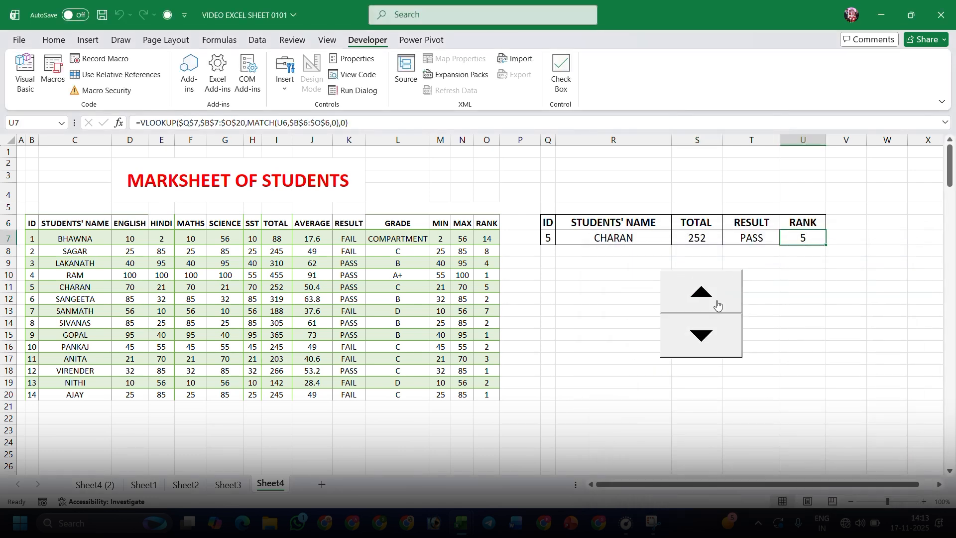
click(717, 303)
click(717, 303)
click(717, 303)
click(717, 304)
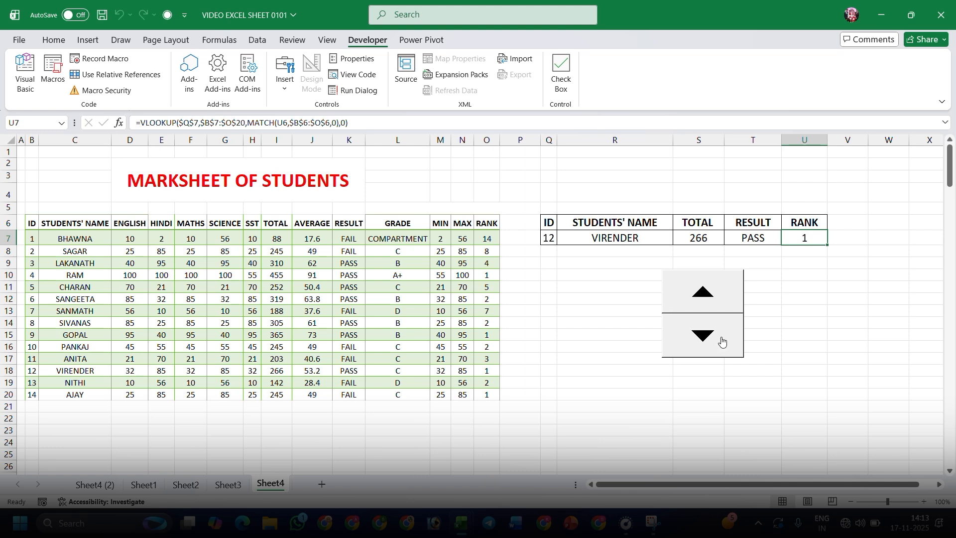
click(718, 339)
click(718, 339)
click(716, 306)
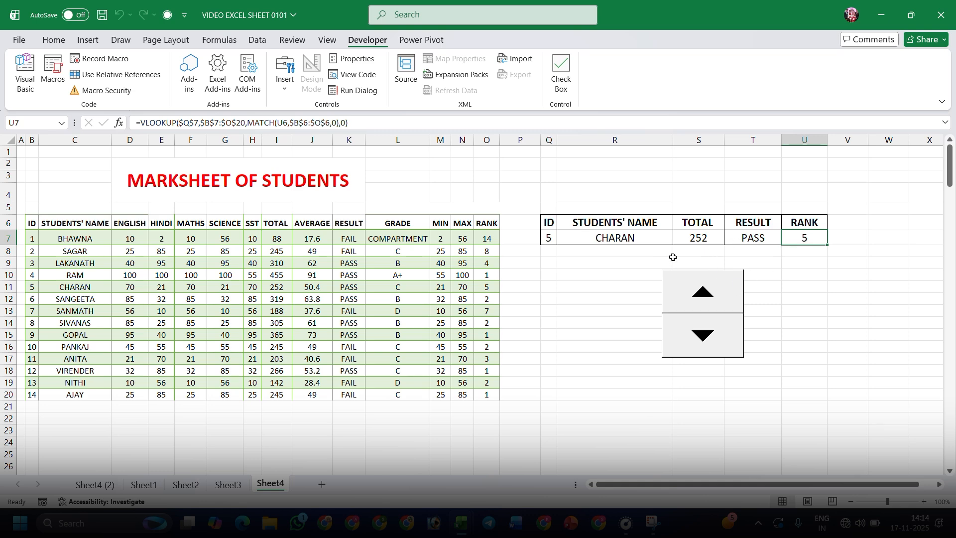
Step: Hide columns A to P, which hold the marksheet, and deselect them by selecting cell U16
click(483, 139)
drag(483, 140, 483, 139)
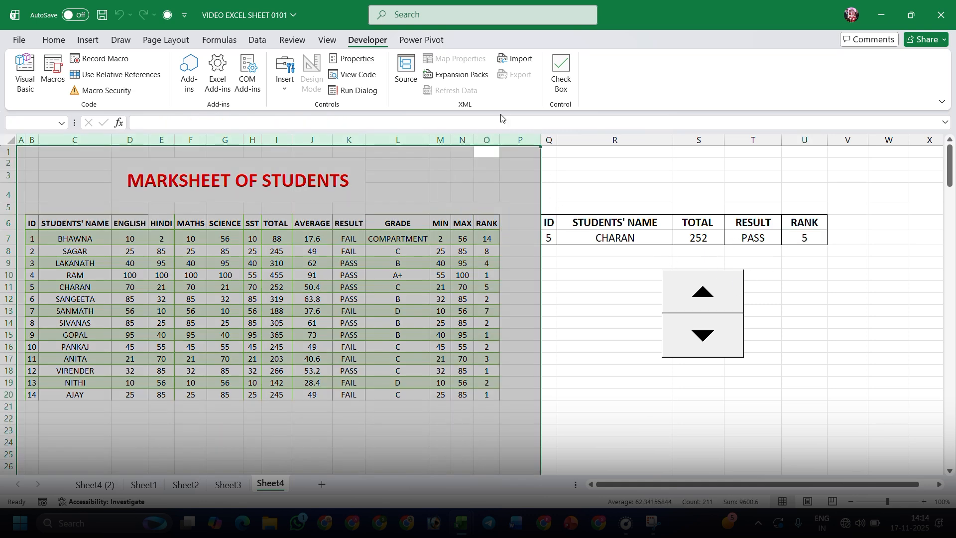
click(58, 44)
click(733, 94)
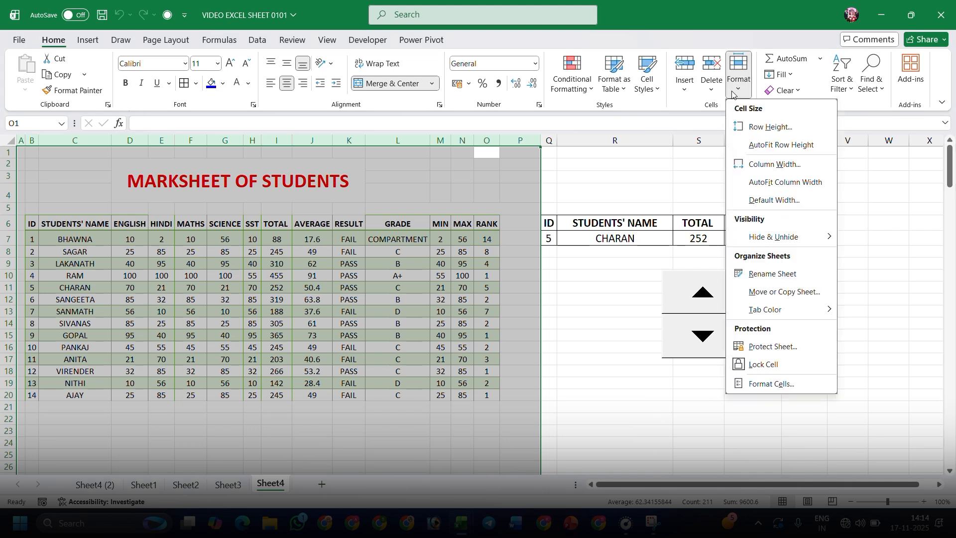
mouse_move(800, 243)
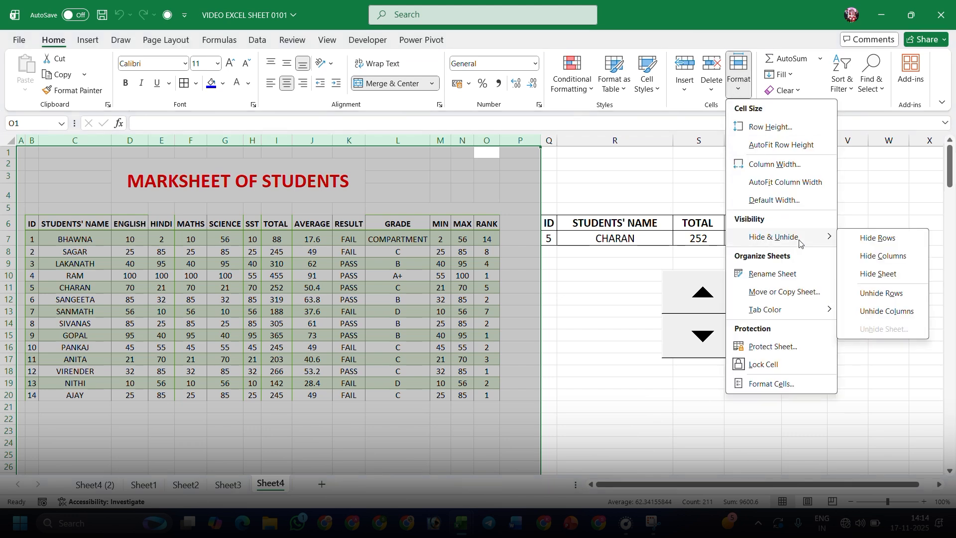
click(876, 256)
click(276, 347)
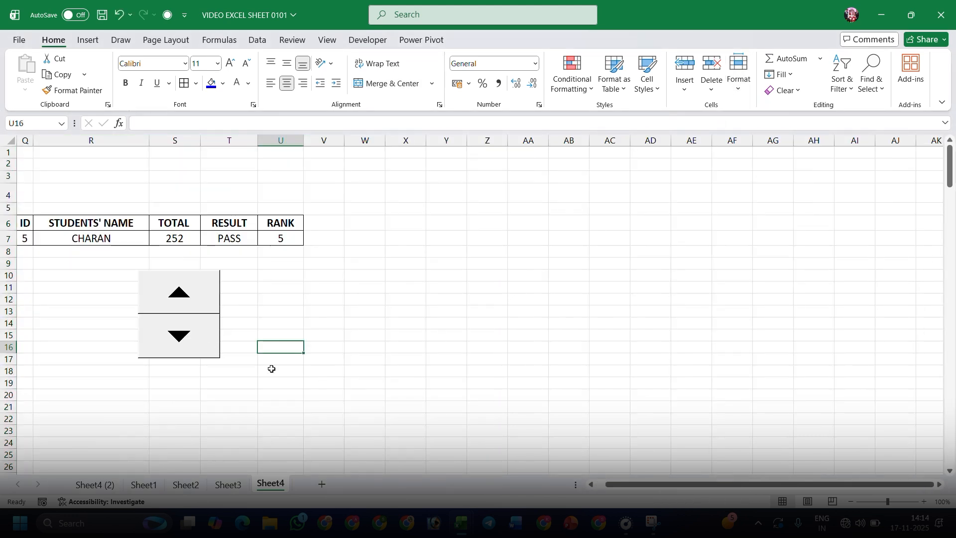
Step: Test the spin button with the marksheet hidden by stepping the ID up and down, ending back at 5
click(189, 298)
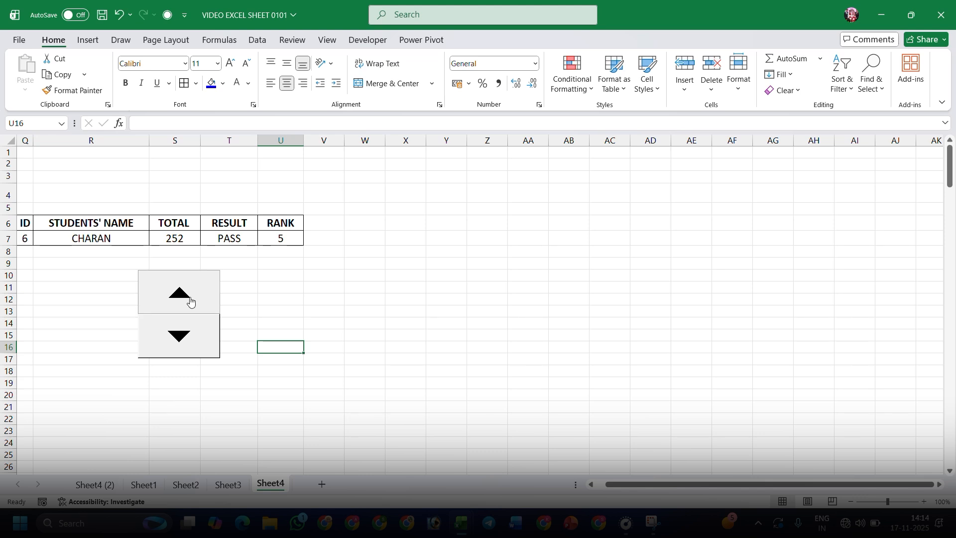
click(198, 347)
click(198, 348)
click(198, 348)
click(197, 348)
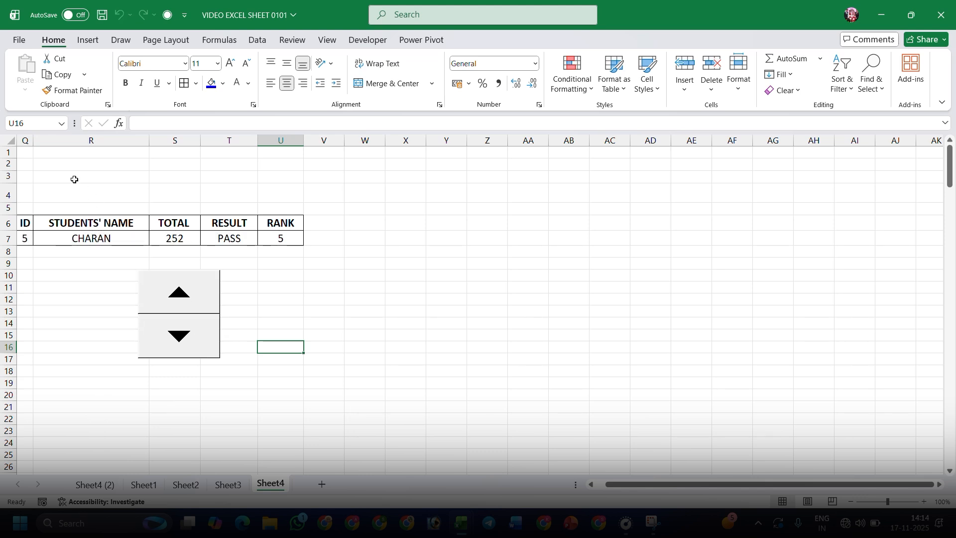
Step: Try to bring back hidden columns A to P by applying Unhide Rows to columns Q and R
drag(28, 141, 77, 144)
click(739, 75)
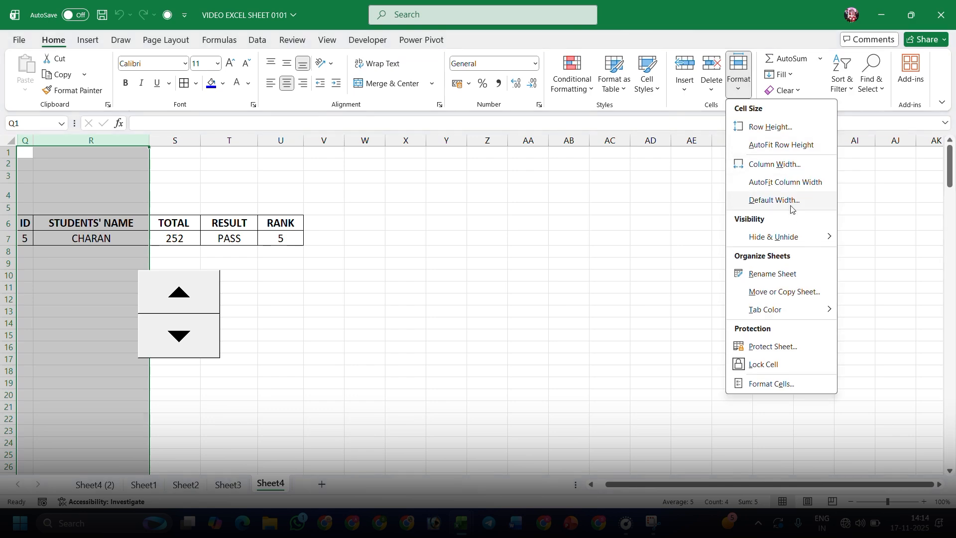
mouse_move(791, 236)
click(873, 291)
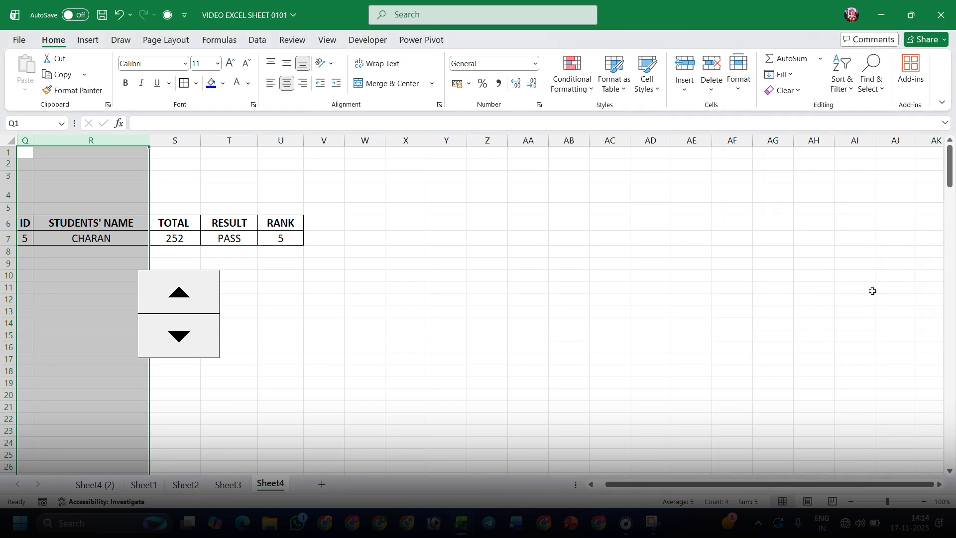